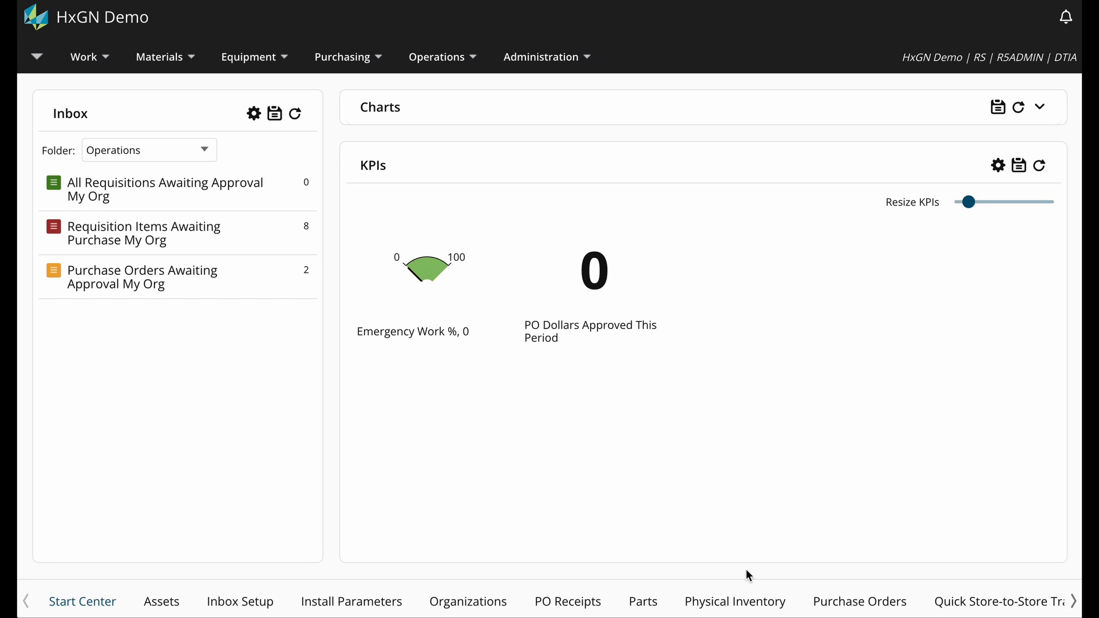
Open the Quick Store-to-Store Transfer form from the materials transactions.
left_click(192, 62)
mouse_move(218, 224)
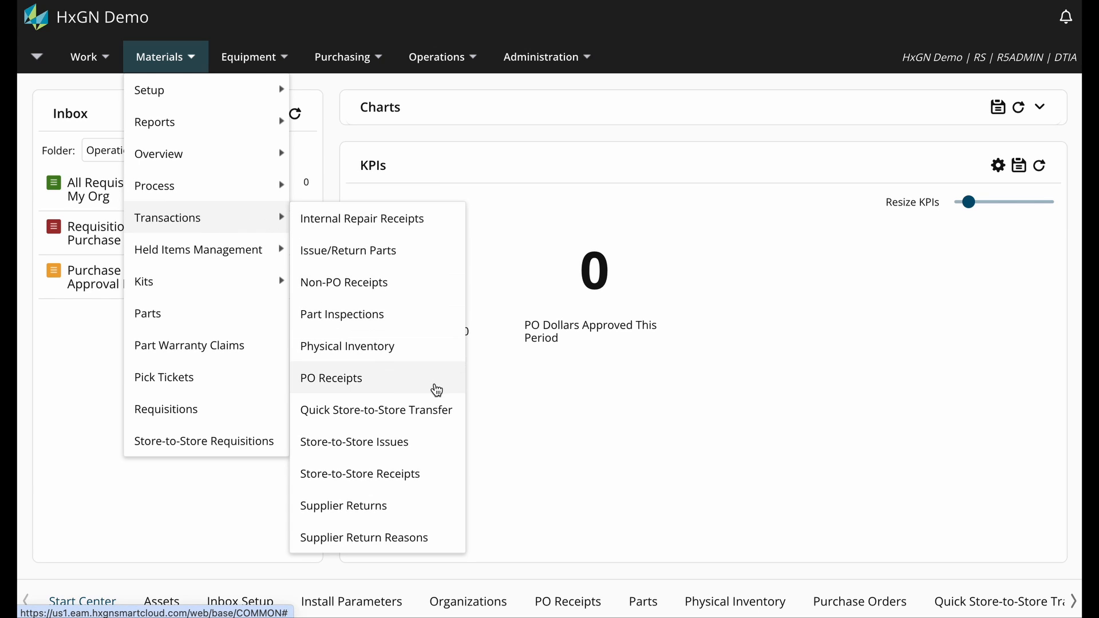
left_click(431, 424)
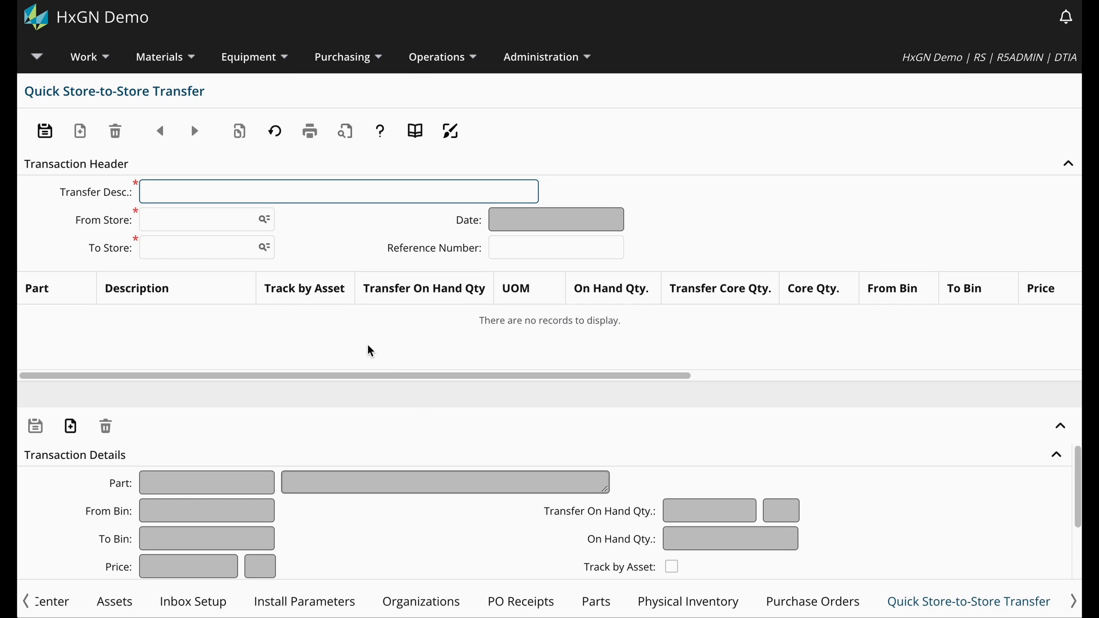
Fill in the transfer header with description Restock, source store CENTRAL and destination store POUF01.
type("Restock")
left_click(264, 220)
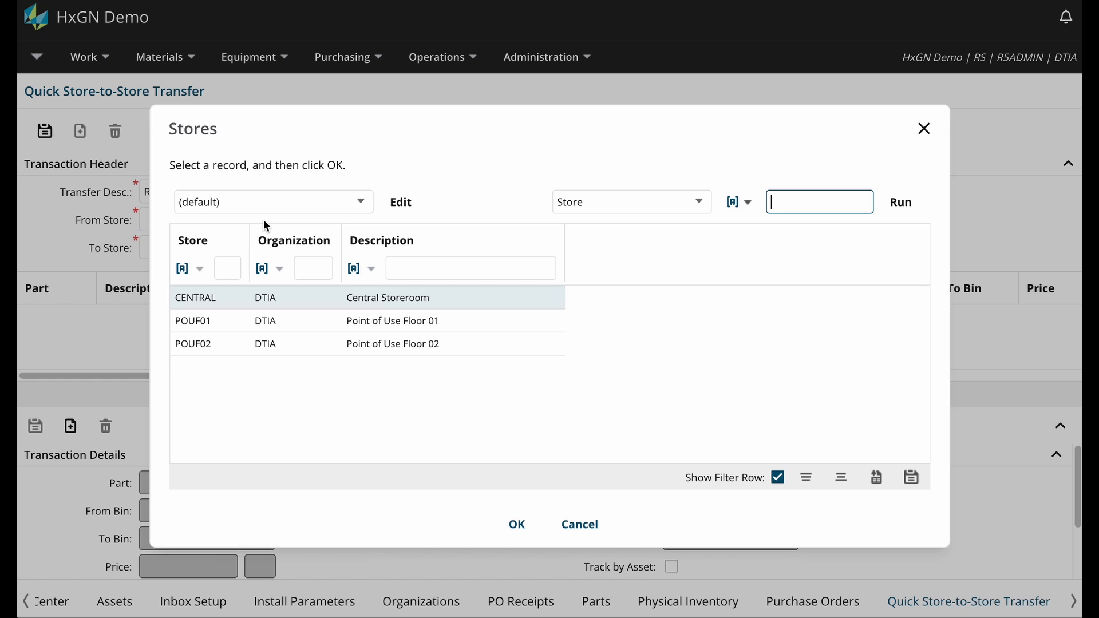
double_click(295, 299)
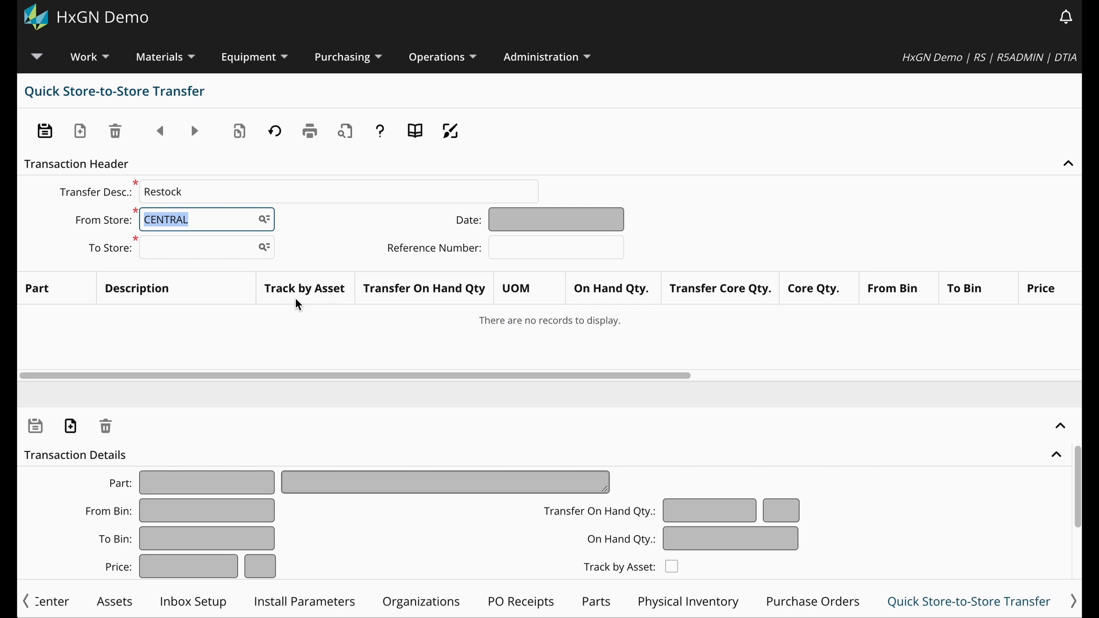
left_click(242, 254)
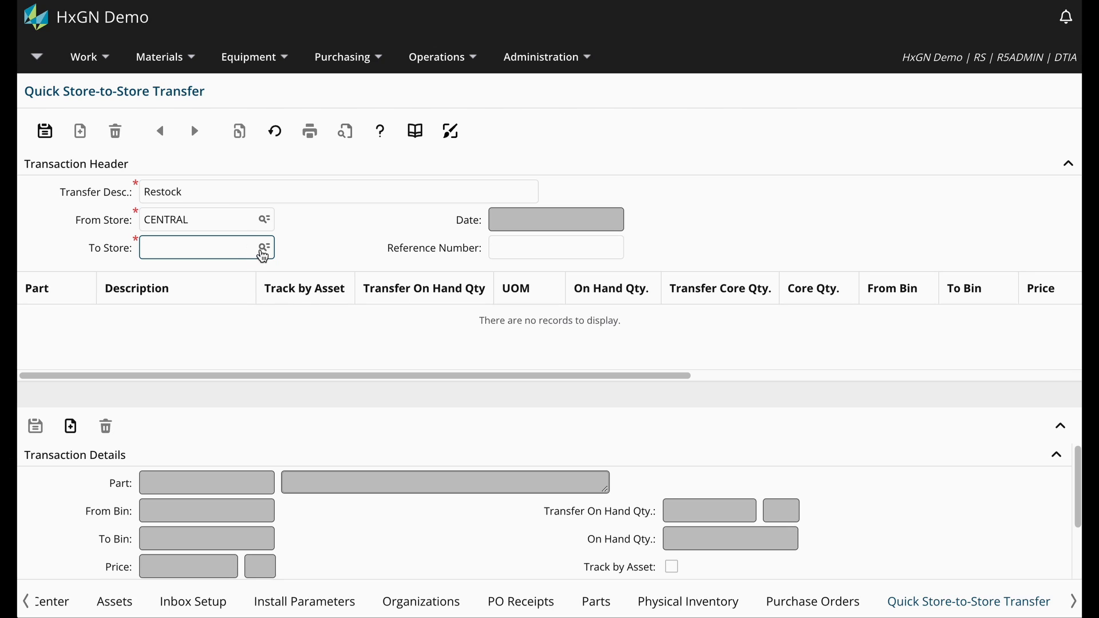
left_click(264, 250)
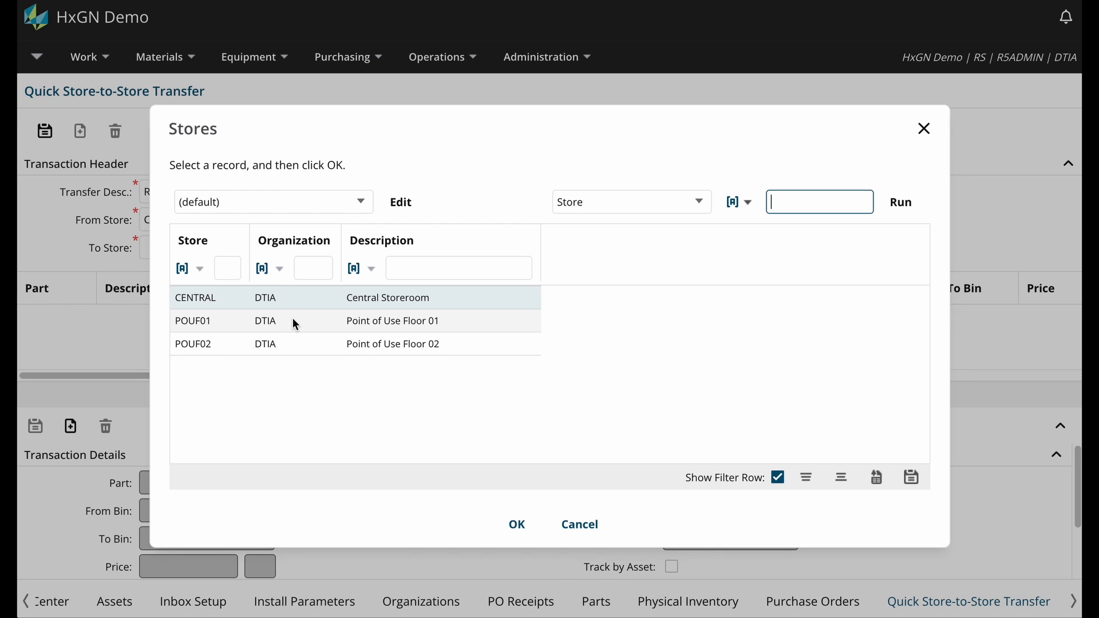
left_click(293, 319)
left_click(293, 319)
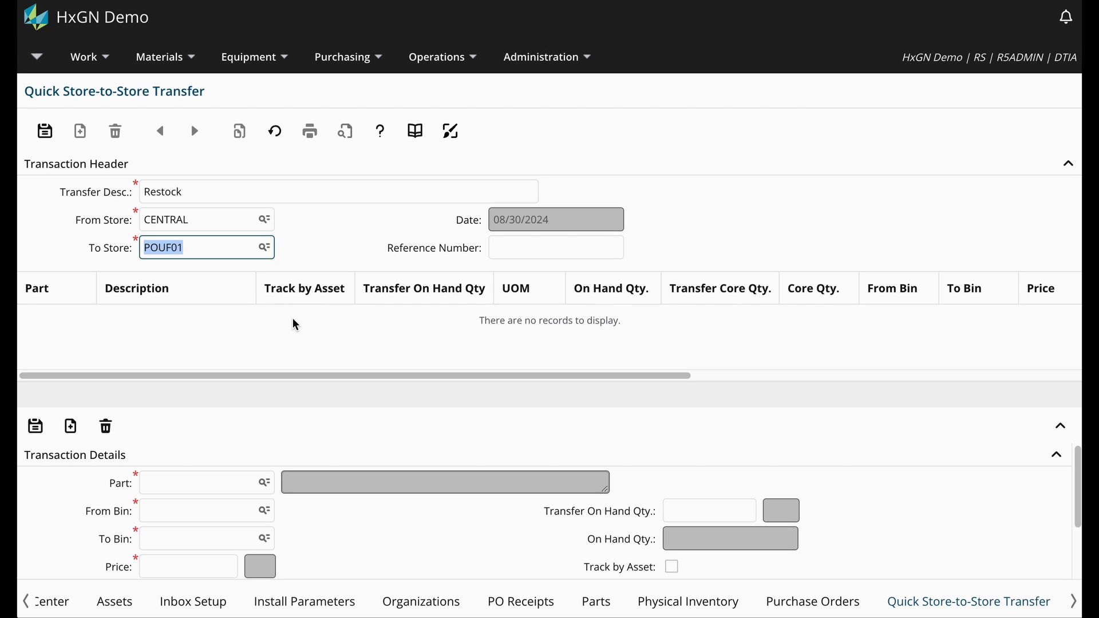
left_click(314, 235)
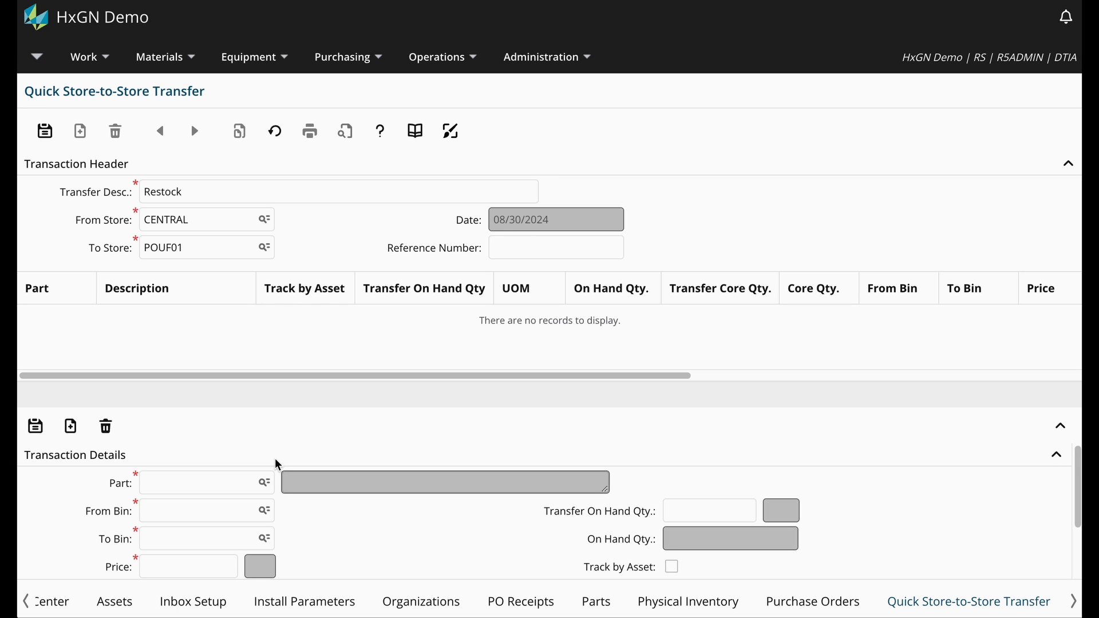
Look up and select part 10005, the General Purpose Utility Rope, for the first transfer line.
left_click(226, 484)
left_click(264, 482)
double_click(302, 406)
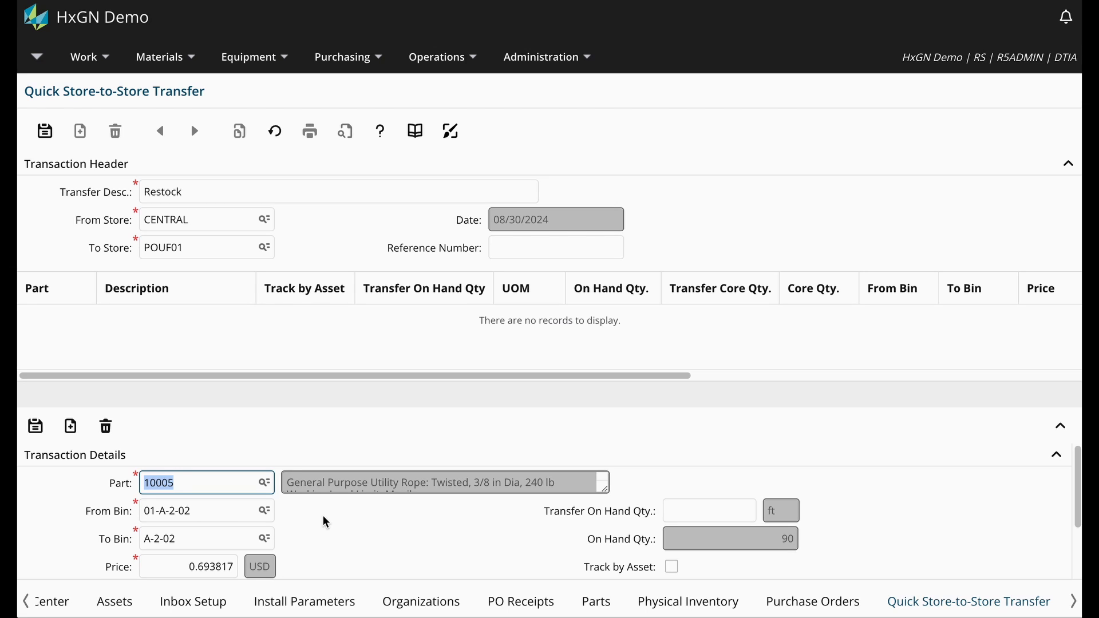
Check the rope's default source bin and on-hand quantity, and change its From Bin to 01-B-1-02.
left_click(240, 515)
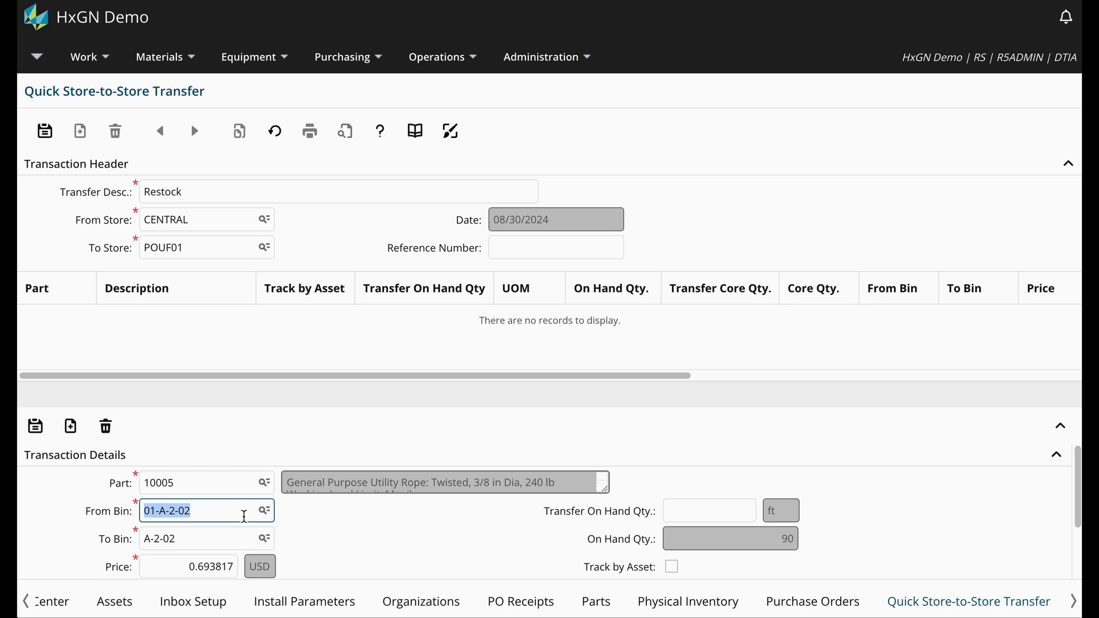
left_click(764, 535)
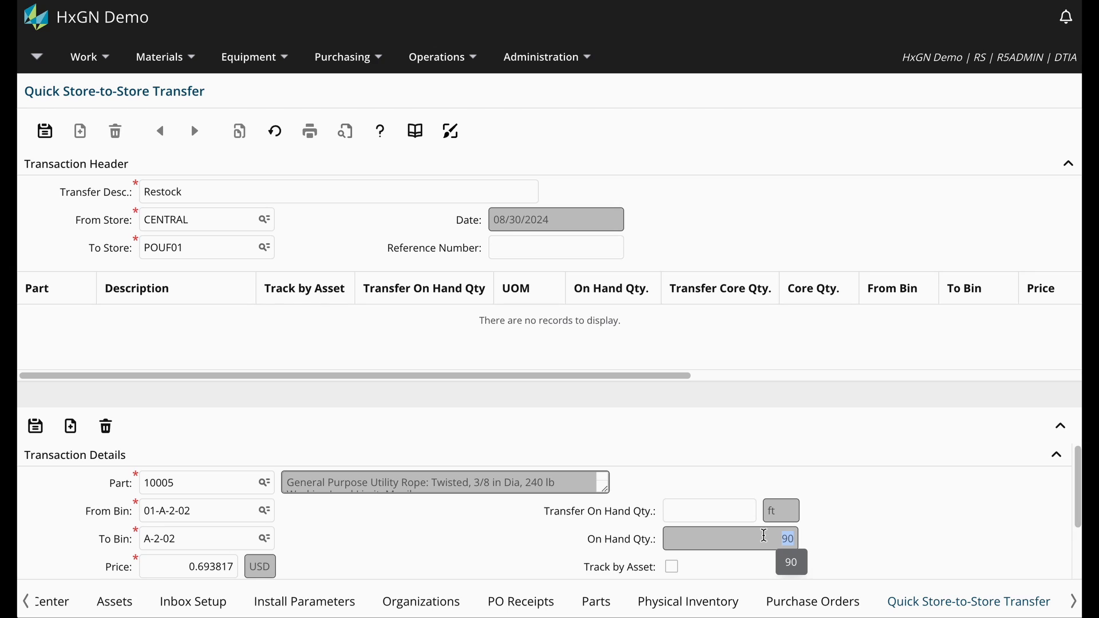
left_click(249, 510)
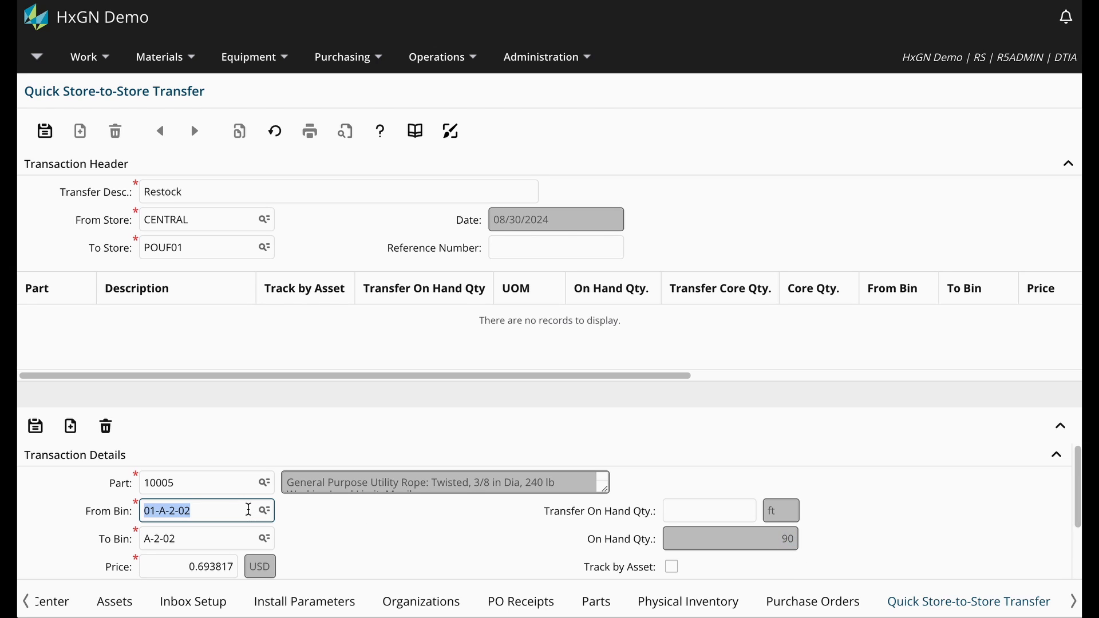
key("BackSpace")
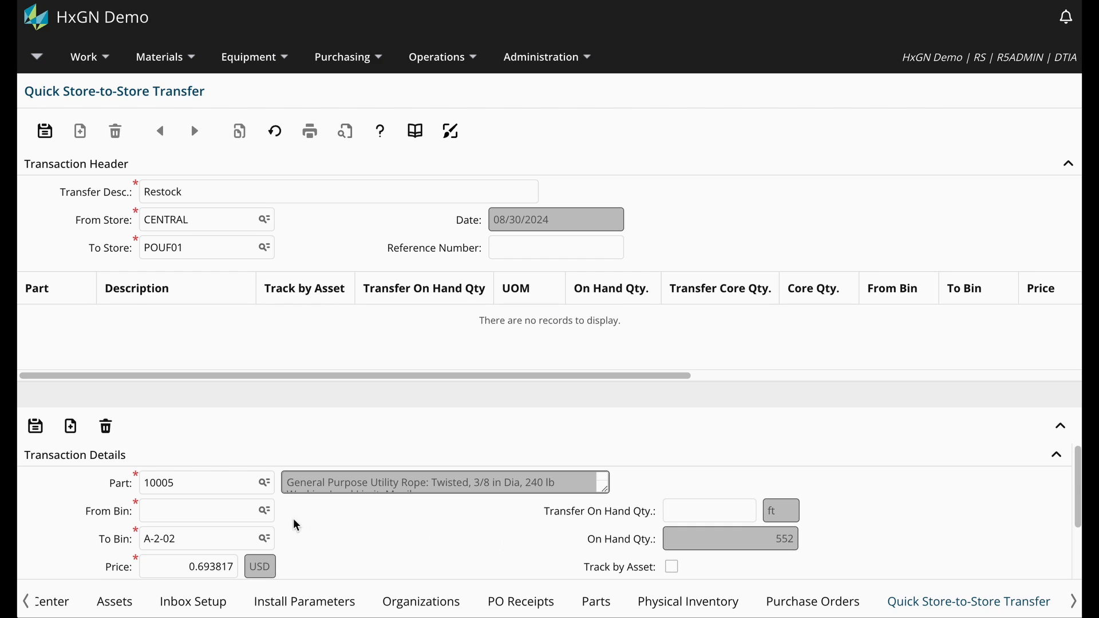
left_click(263, 509)
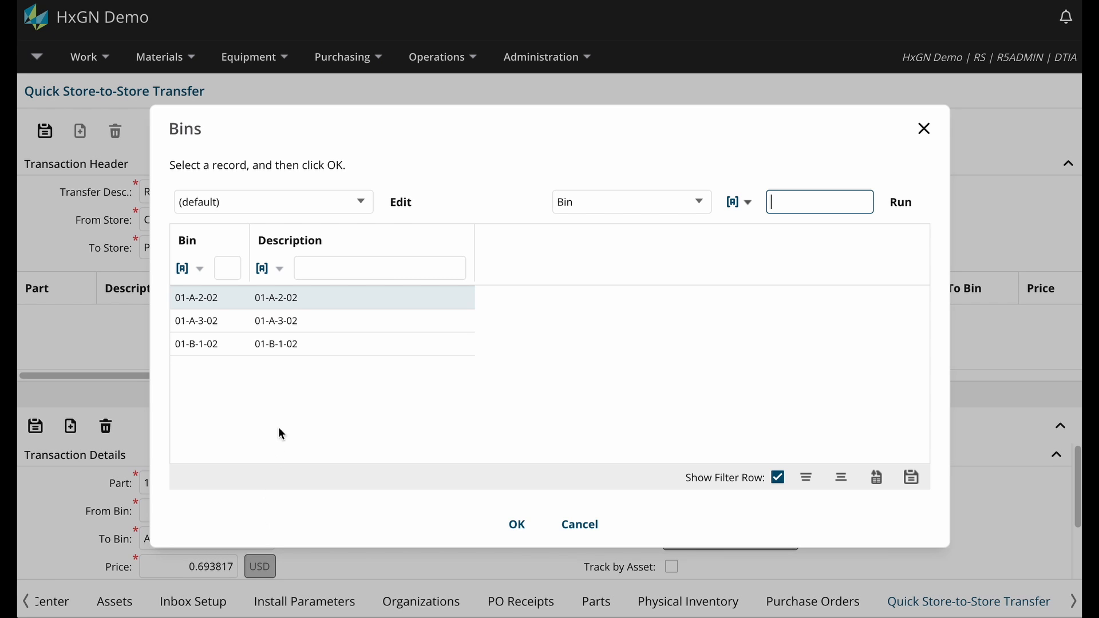
double_click(318, 348)
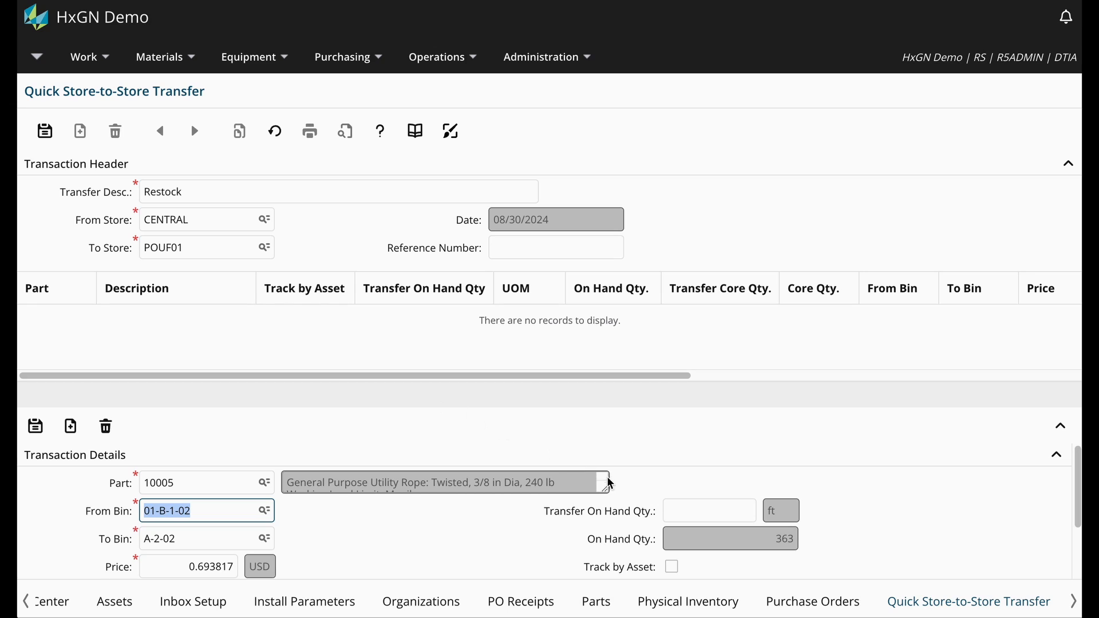
Set the rope's transfer on-hand quantity to 50 ft, keep destination bin A-2-02 and add the line to the transfer list.
left_click(715, 511)
type("5")
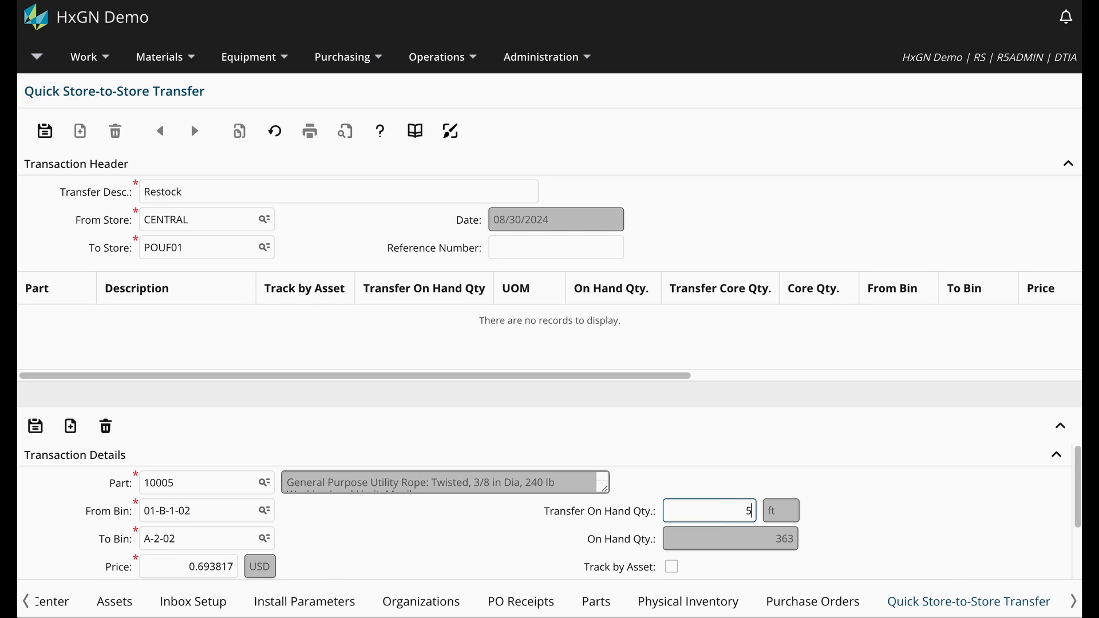
type("0")
left_click(218, 542)
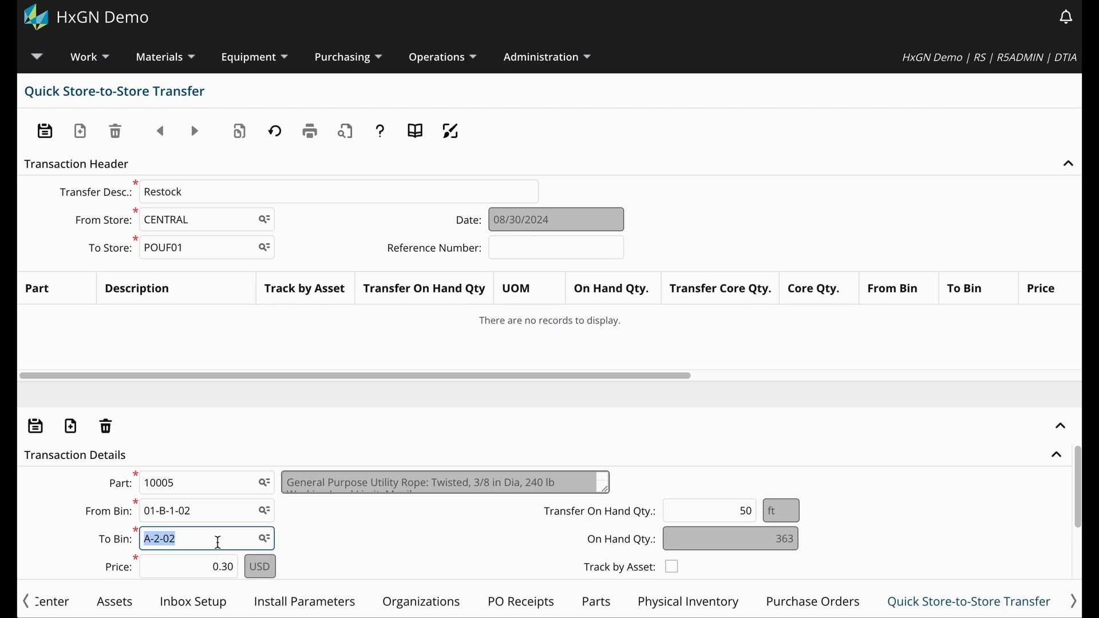
left_click(41, 437)
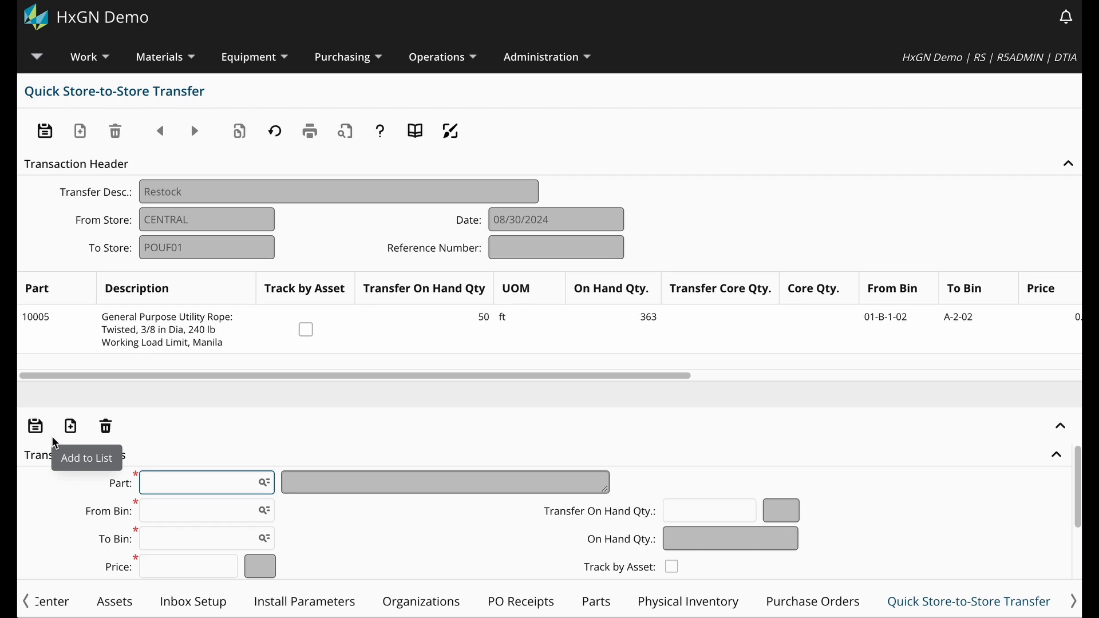
Select part DTIA0003, the small powder-free latex gloves, for a second transfer line and check its on-hand quantity.
left_click(265, 485)
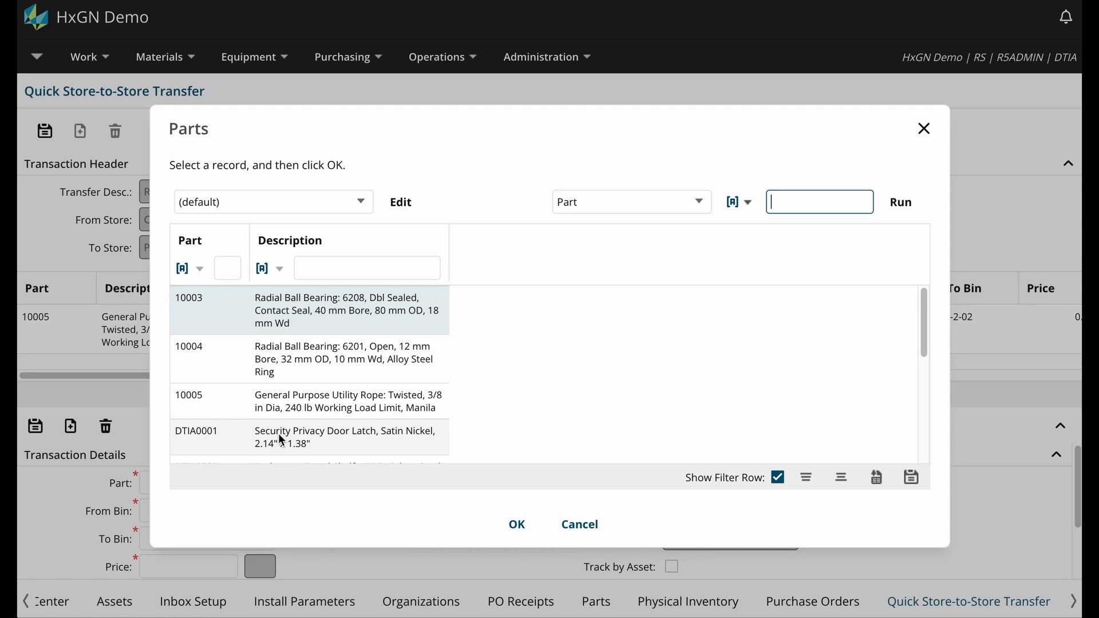
scroll(282, 441, "down", 2)
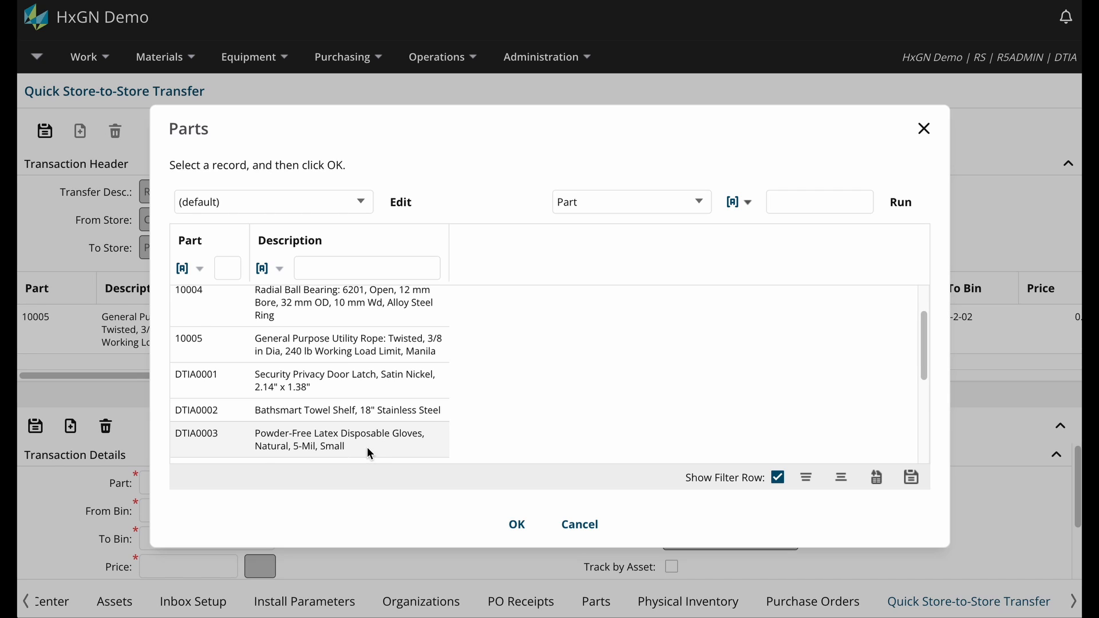
double_click(369, 452)
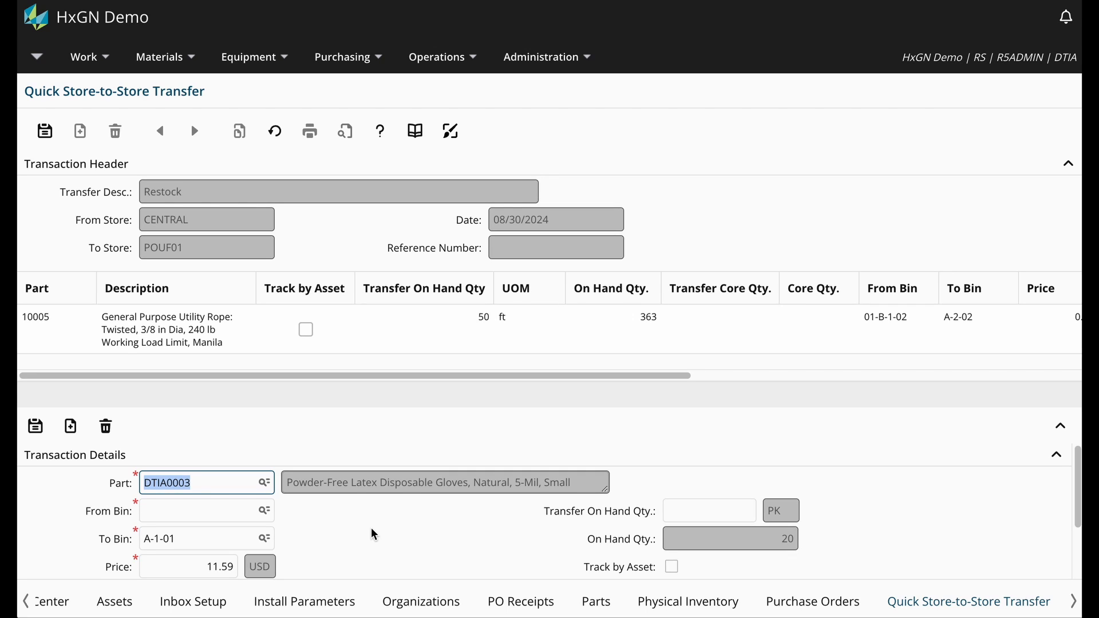
double_click(728, 539)
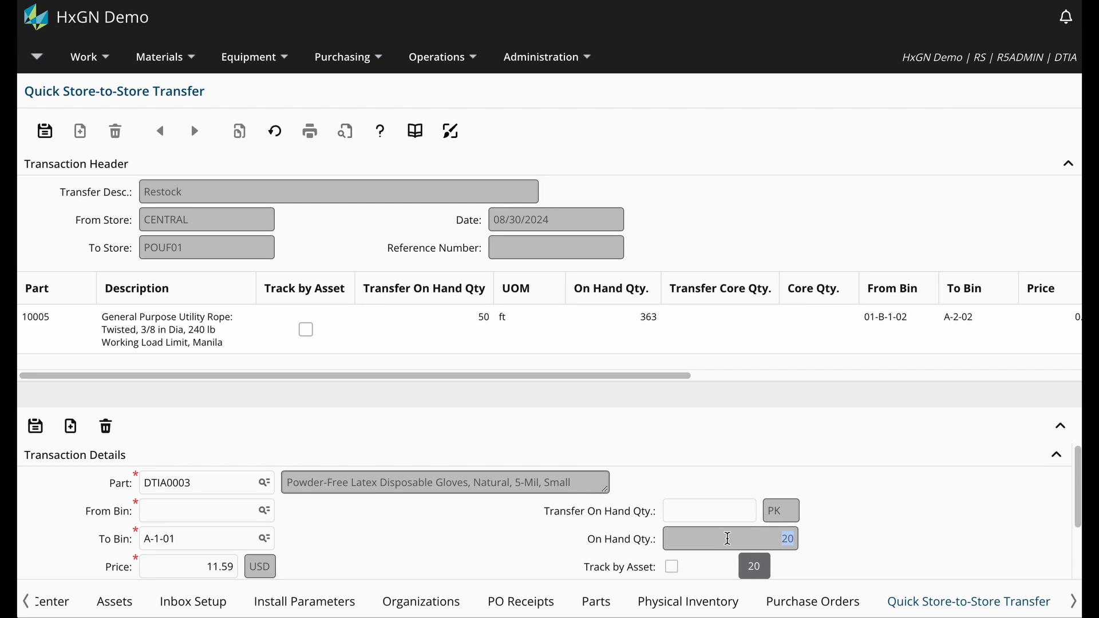
Set the gloves' From Bin to 02-A-1-01 and their transfer on-hand quantity to 2.
left_click(265, 510)
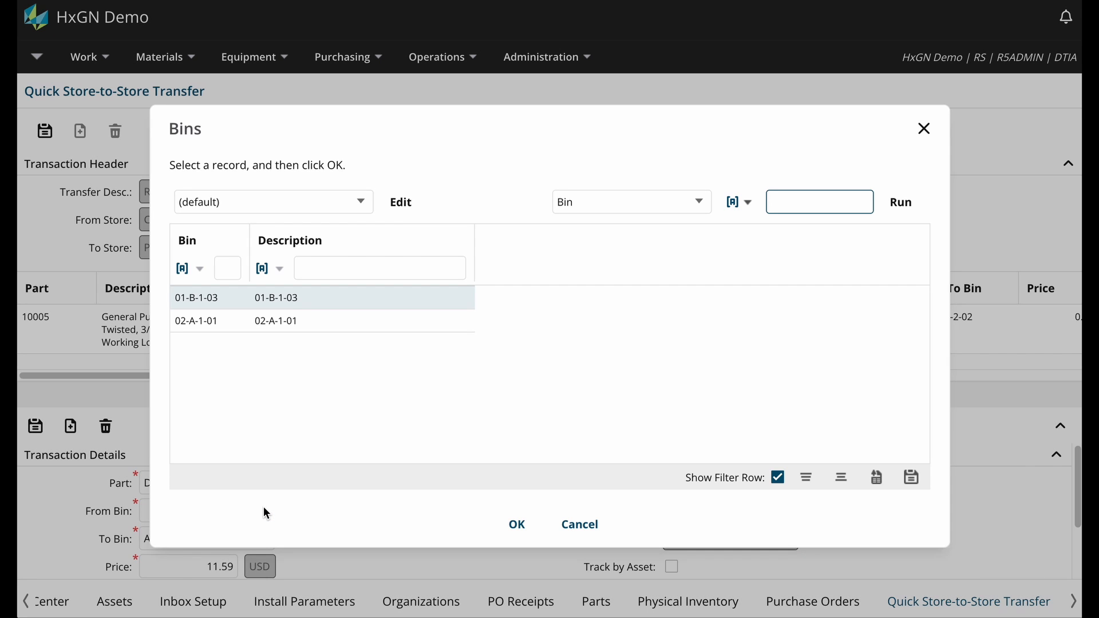
double_click(351, 325)
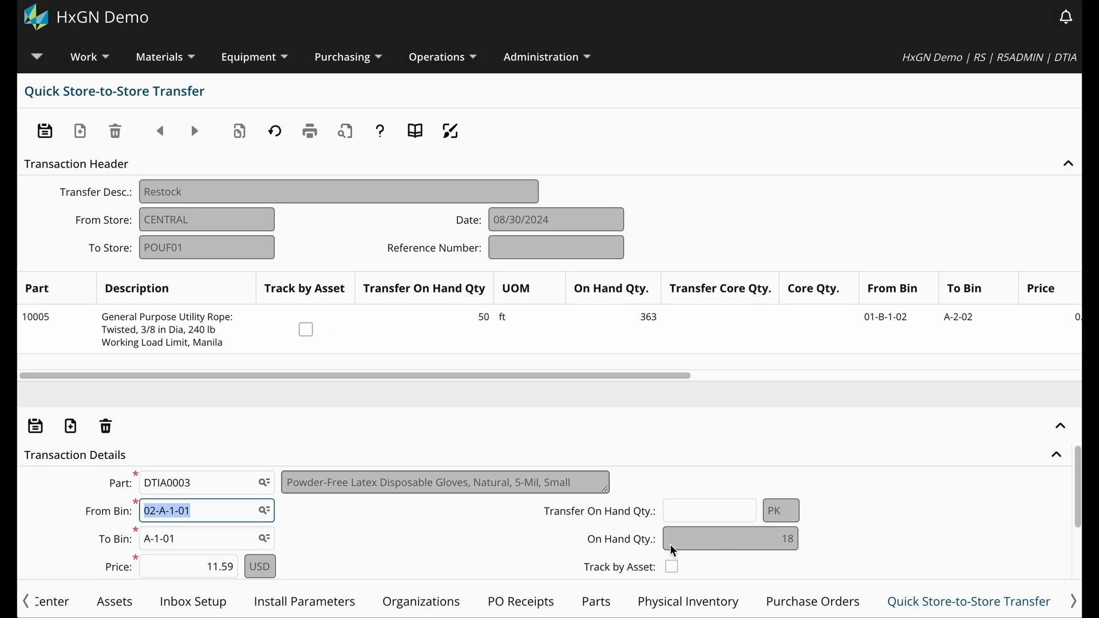
double_click(729, 543)
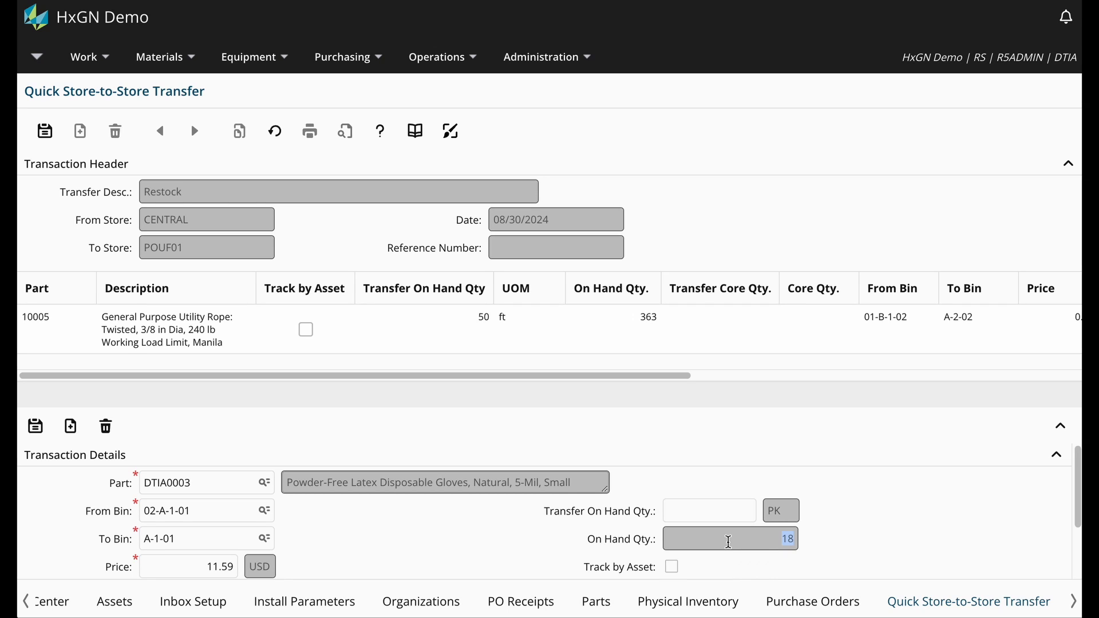
left_click(729, 509)
type("2")
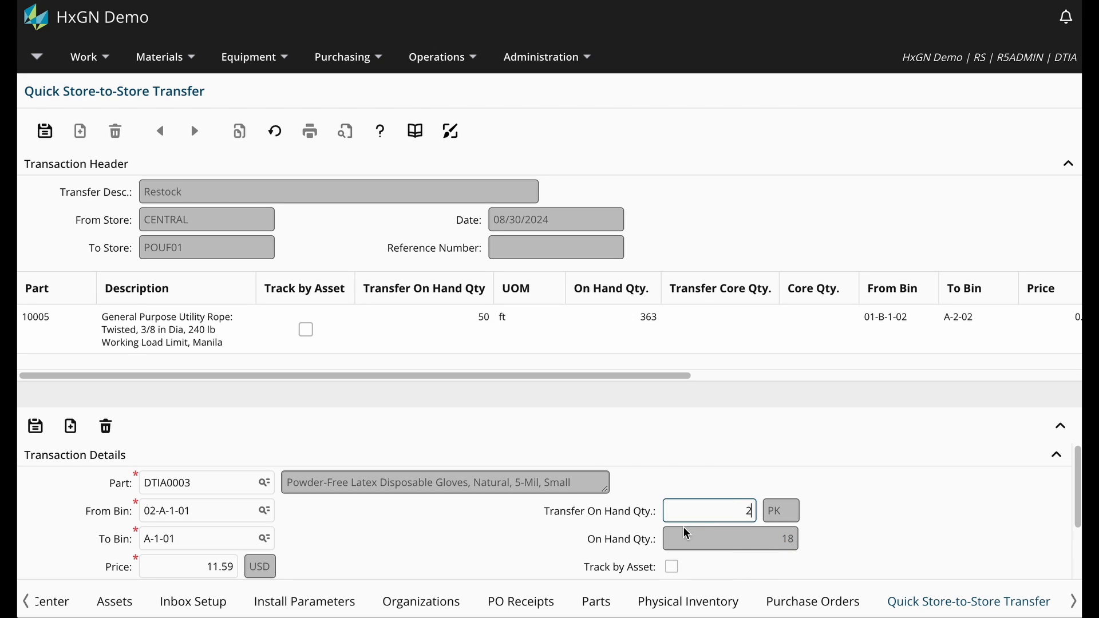
Clear the gloves' To Bin and pick bin A-1-01 from the bin lookup.
left_click(229, 543)
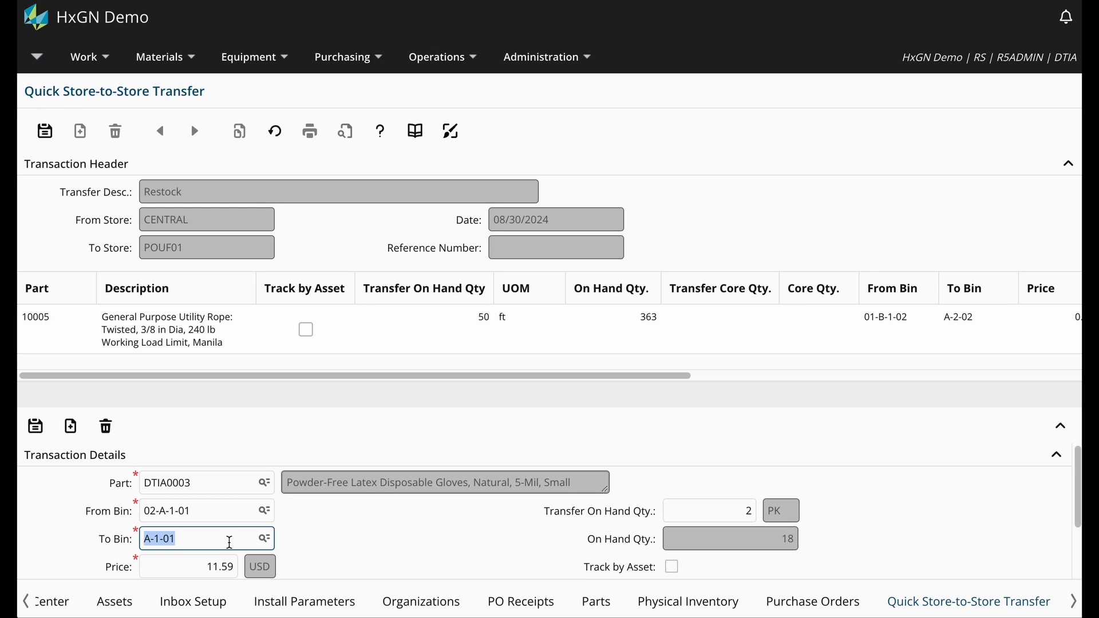
key("BackSpace")
left_click(266, 540)
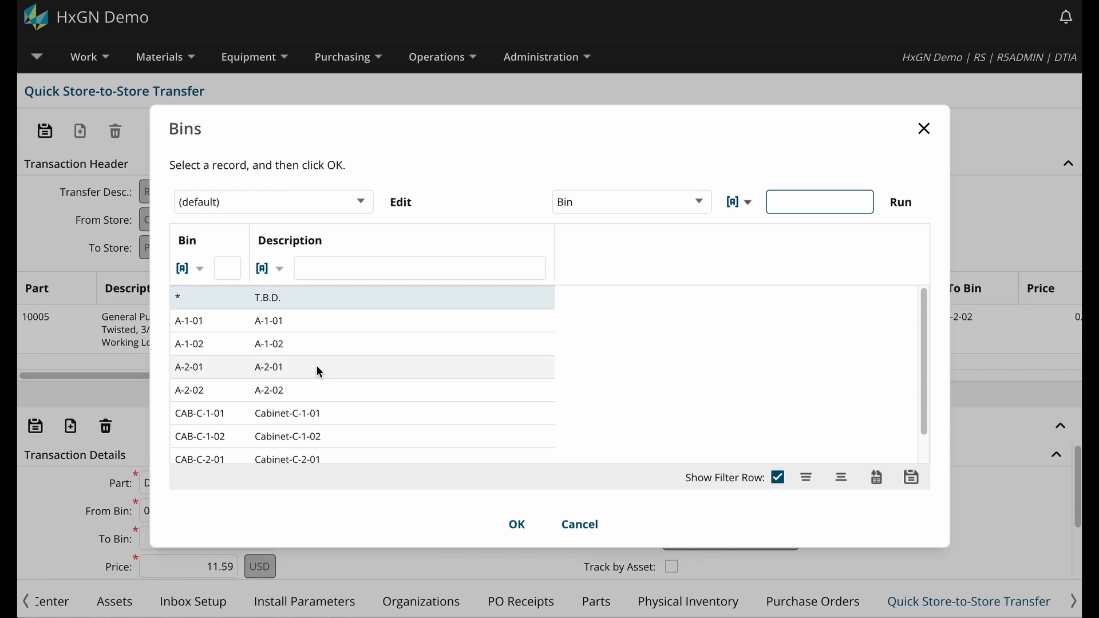
double_click(314, 321)
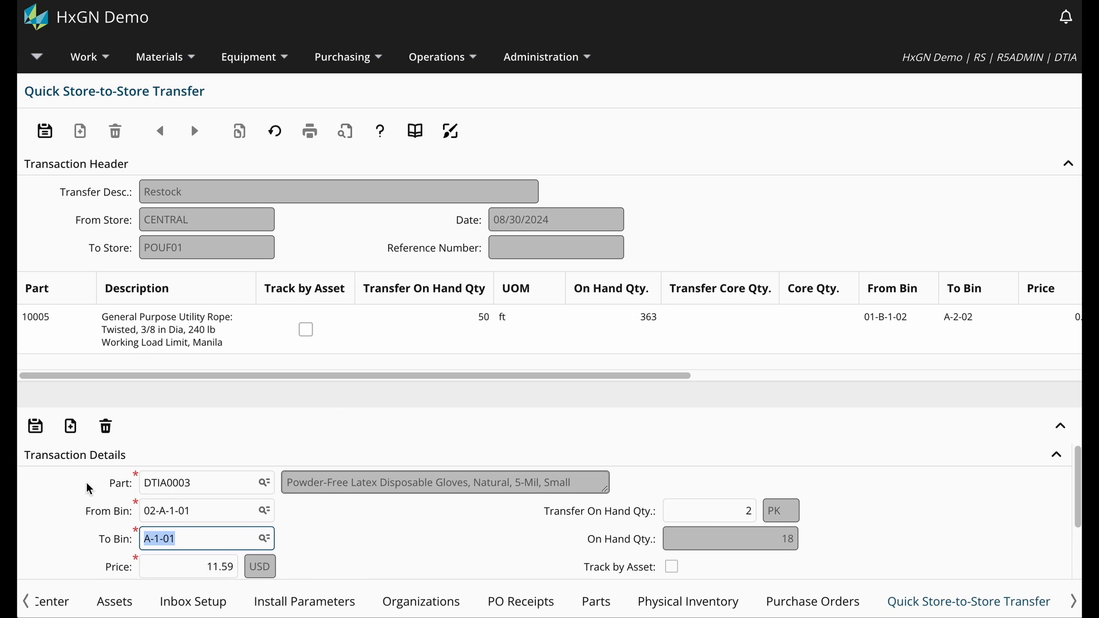
Add the gloves line to the transfer list and submit the transaction.
left_click(35, 430)
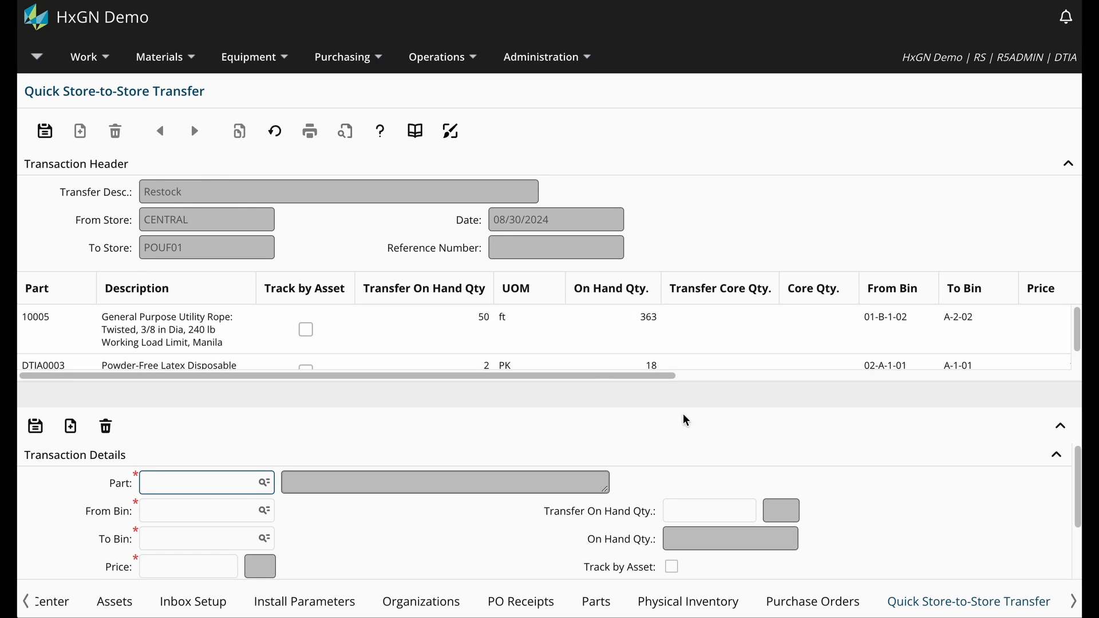
scroll(904, 551, "down", 3)
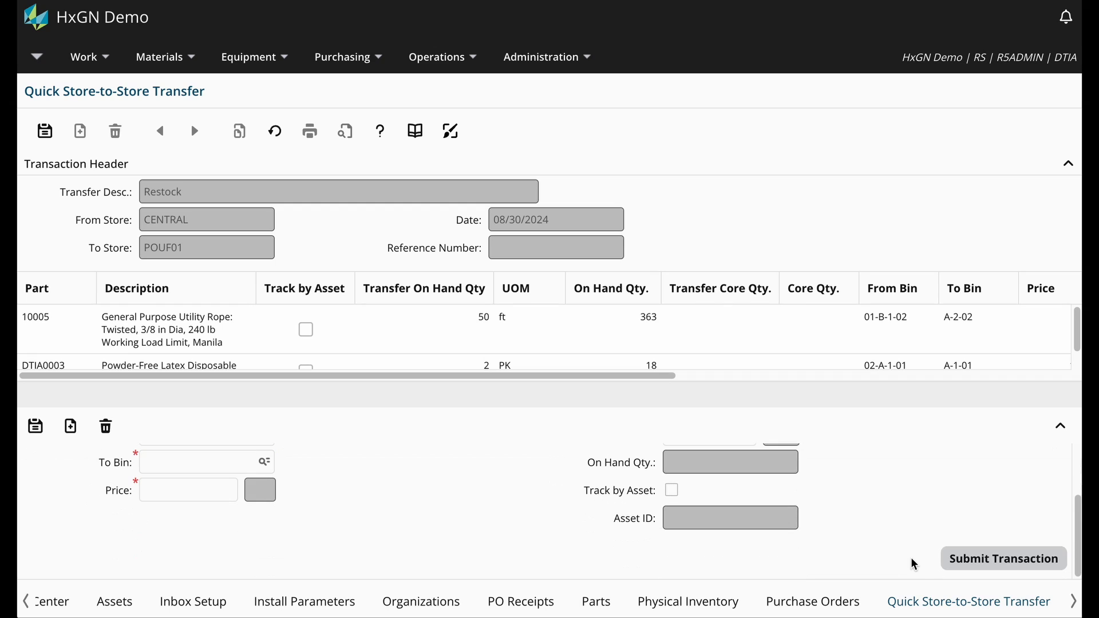
left_click(955, 565)
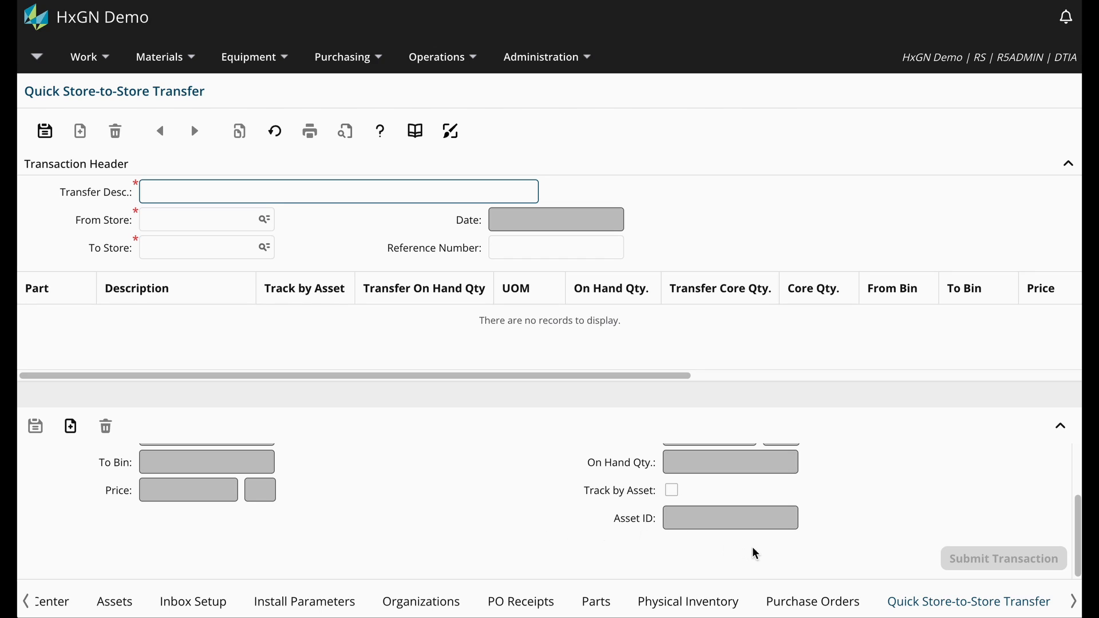
Open the store records and review the recent transactions of CENTRAL and of POUF01 for the transferred parts.
left_click(180, 57)
mouse_move(187, 95)
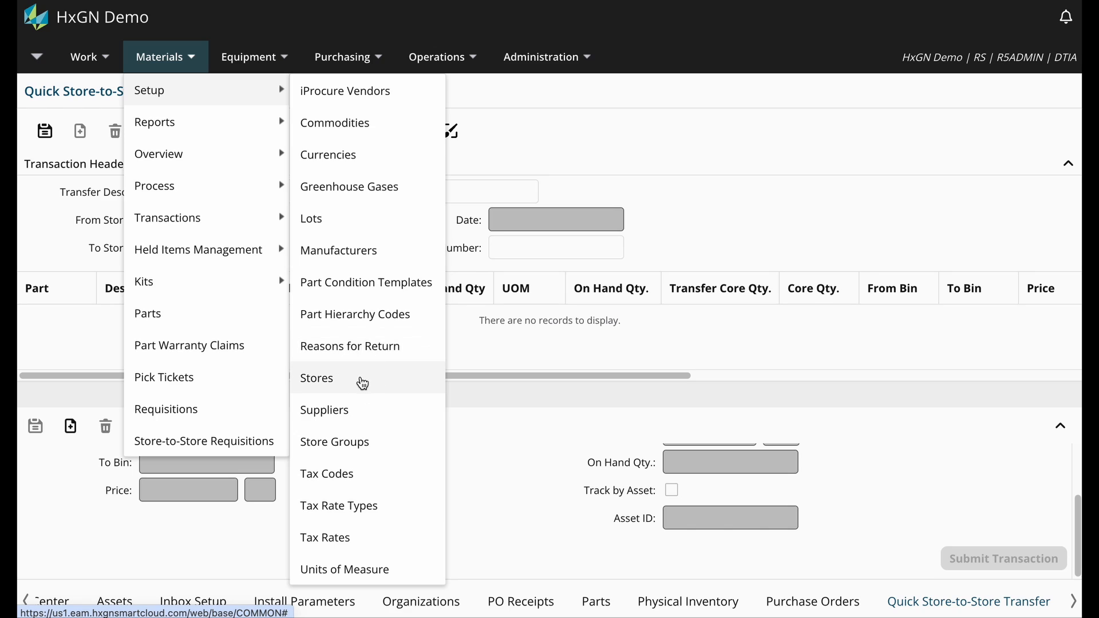
left_click(358, 380)
left_click(560, 191)
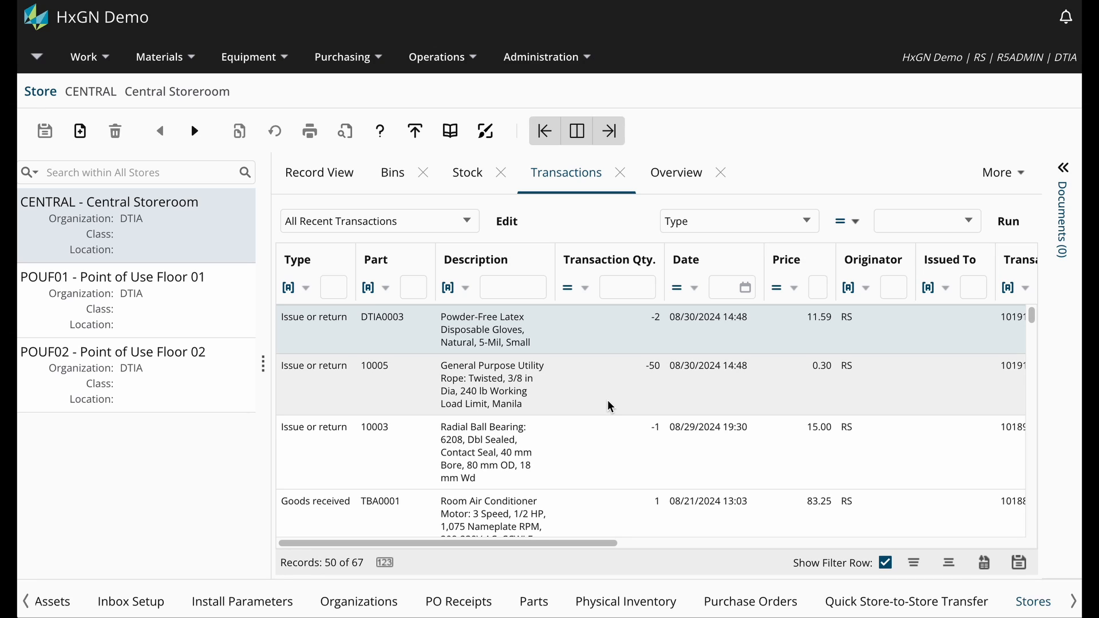
left_click(608, 402)
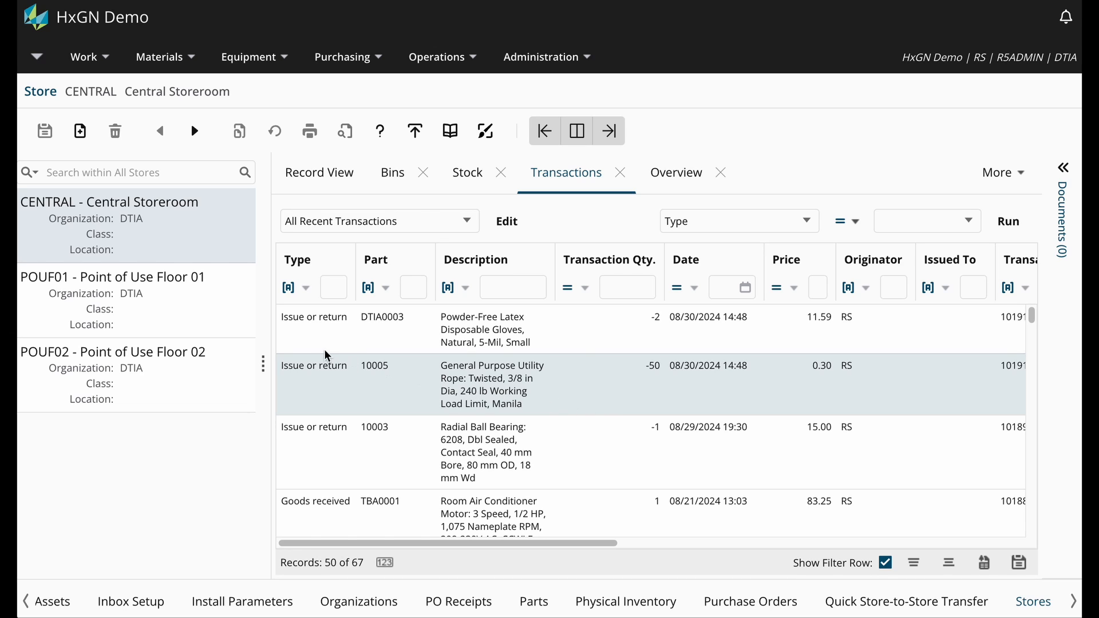
left_click(215, 299)
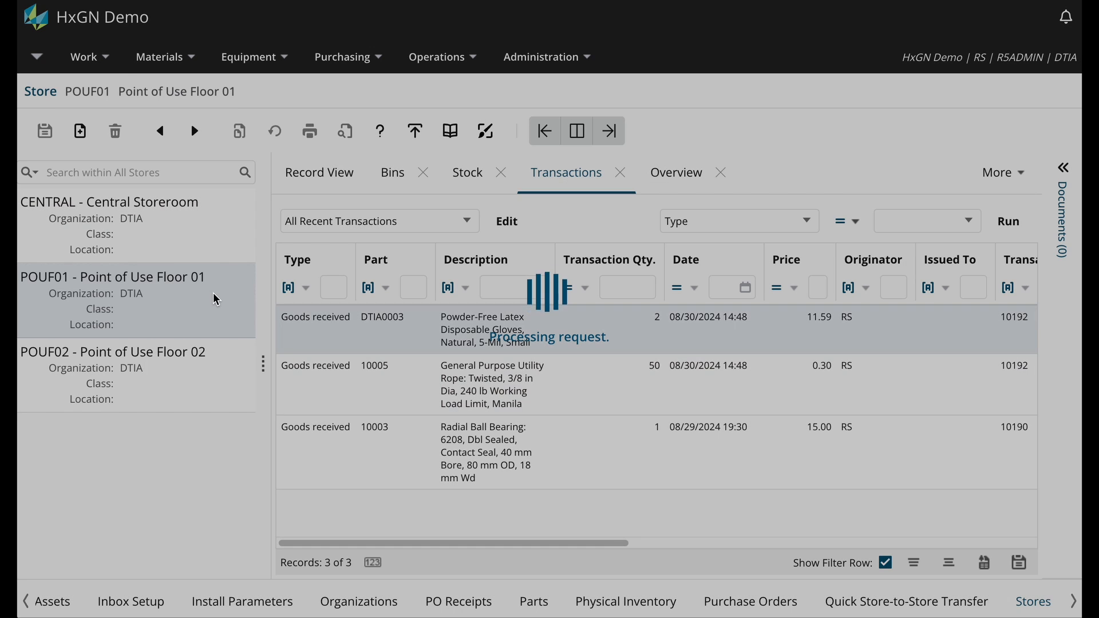